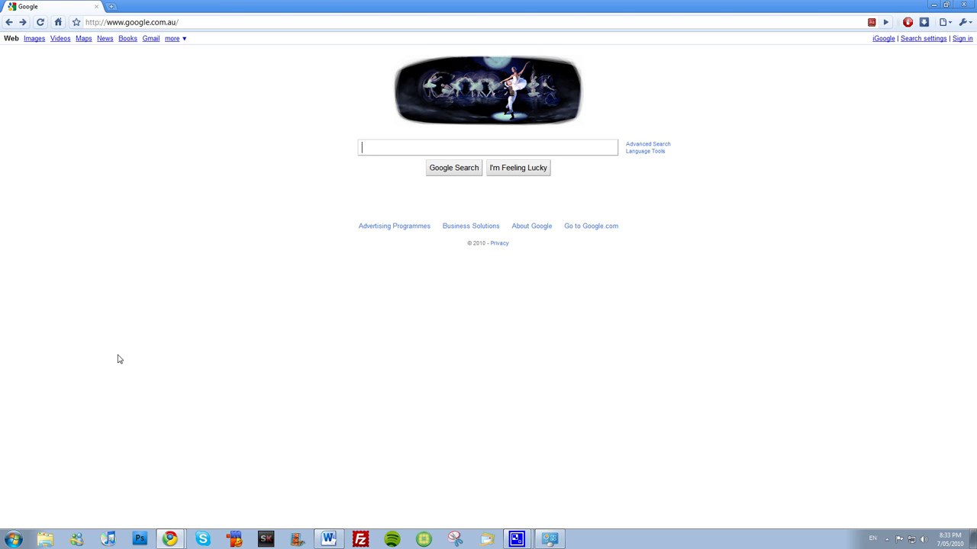
- Run a Google search for 'gdipp' to list its results
text(gdipp)
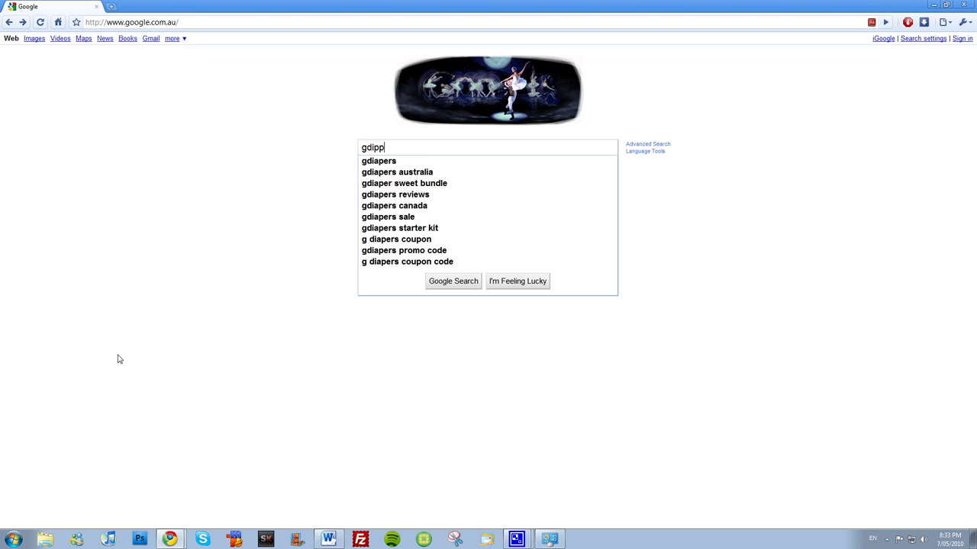
click(451, 284)
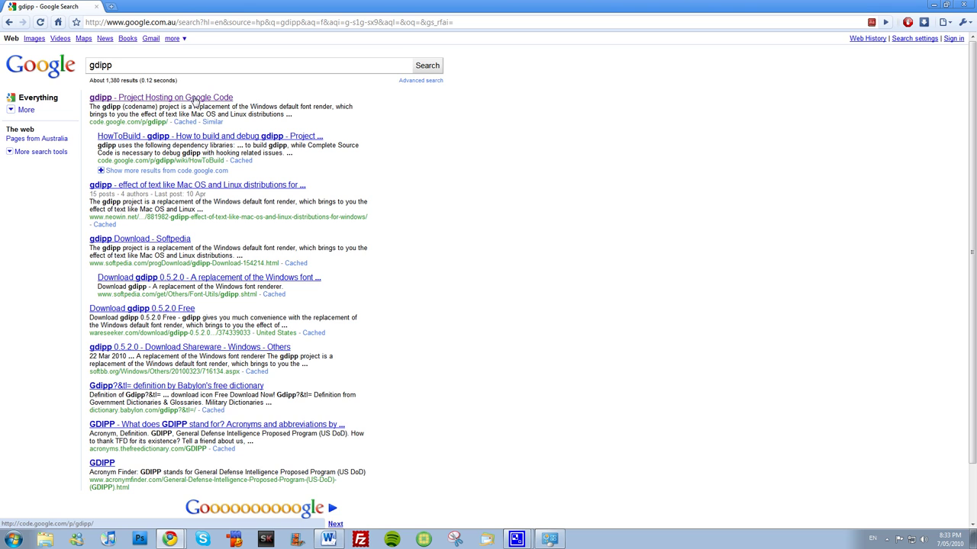
- Open the 'gdipp - Project Hosting on Google Code' result and read its description and activity level
click(195, 100)
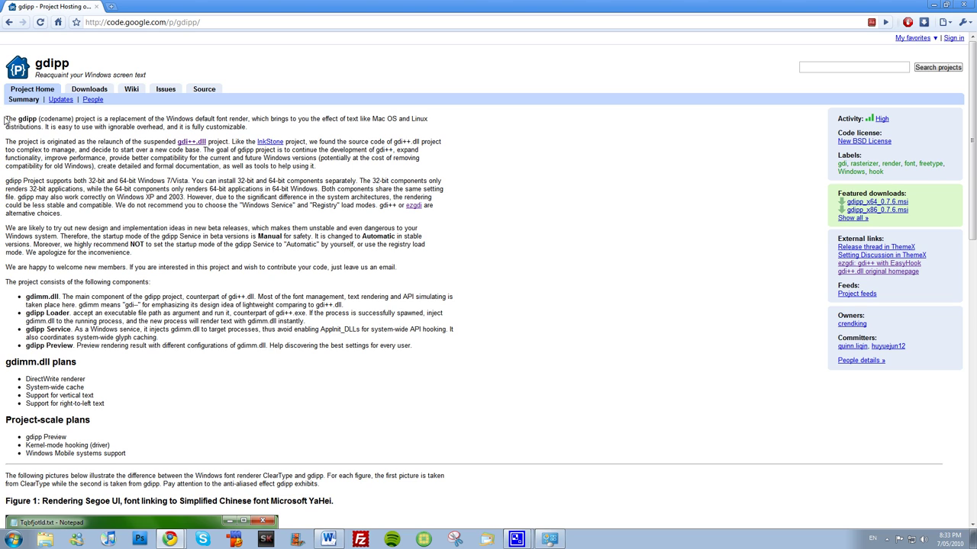
drag(4, 120, 257, 131)
click(257, 131)
drag(839, 118, 896, 126)
click(897, 128)
drag(6, 231, 445, 257)
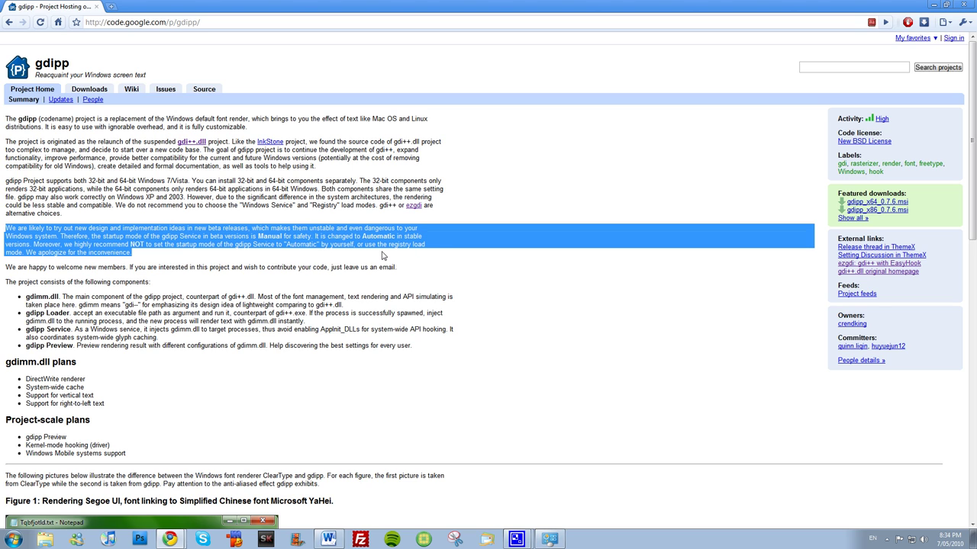
click(259, 257)
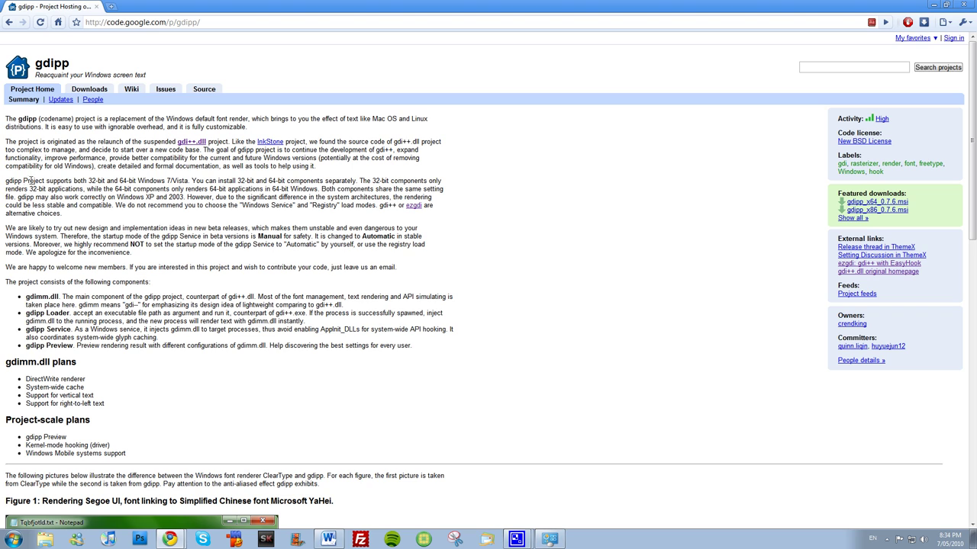
drag(5, 183, 74, 218)
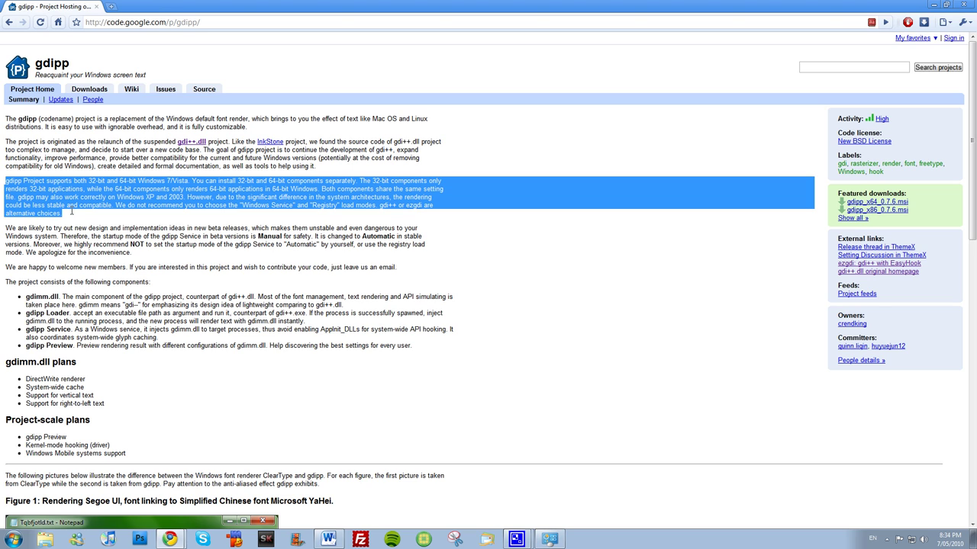
click(74, 218)
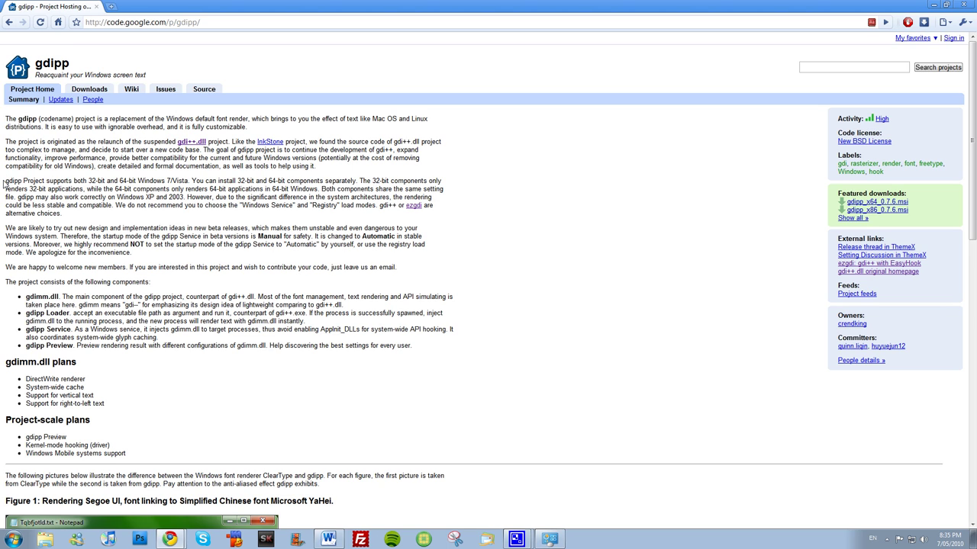
drag(4, 183, 96, 183)
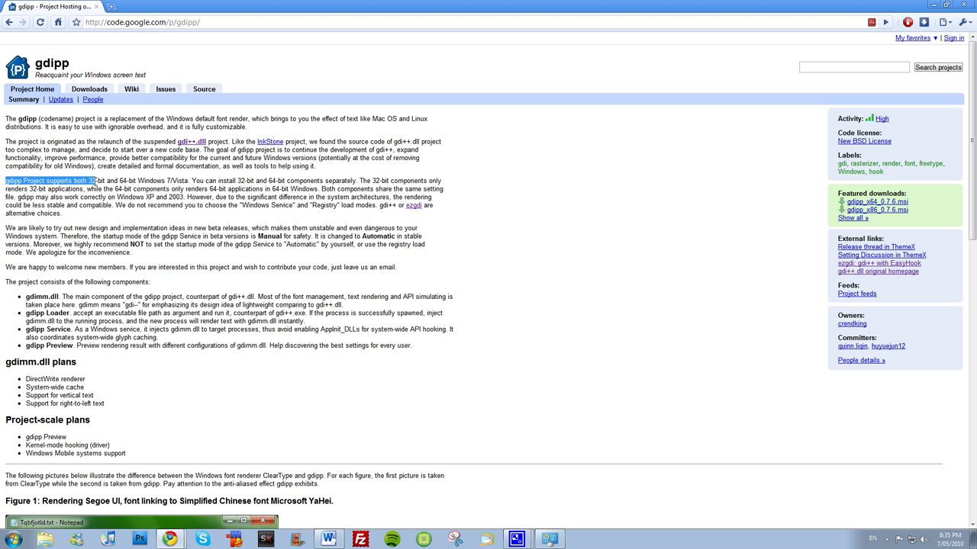
drag(98, 181, 450, 184)
click(351, 203)
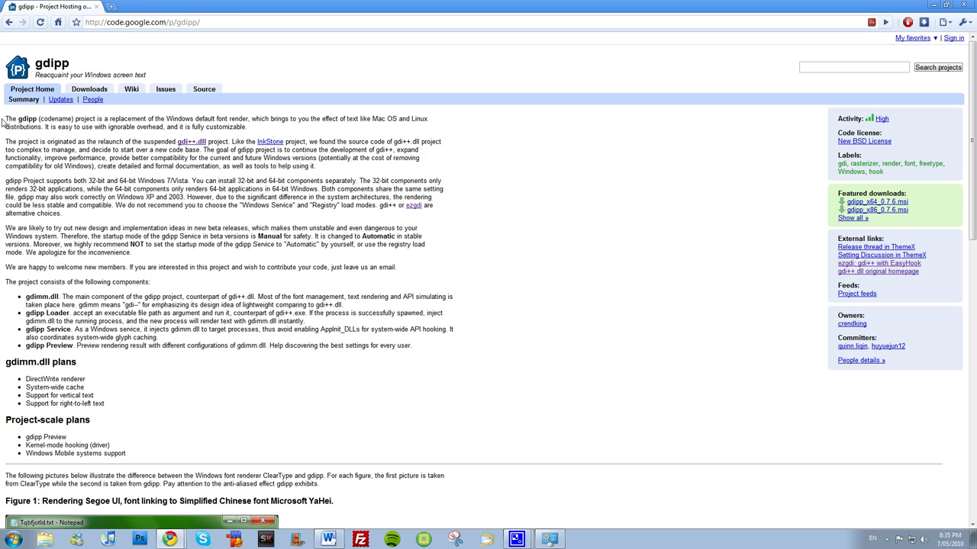
drag(4, 121, 116, 197)
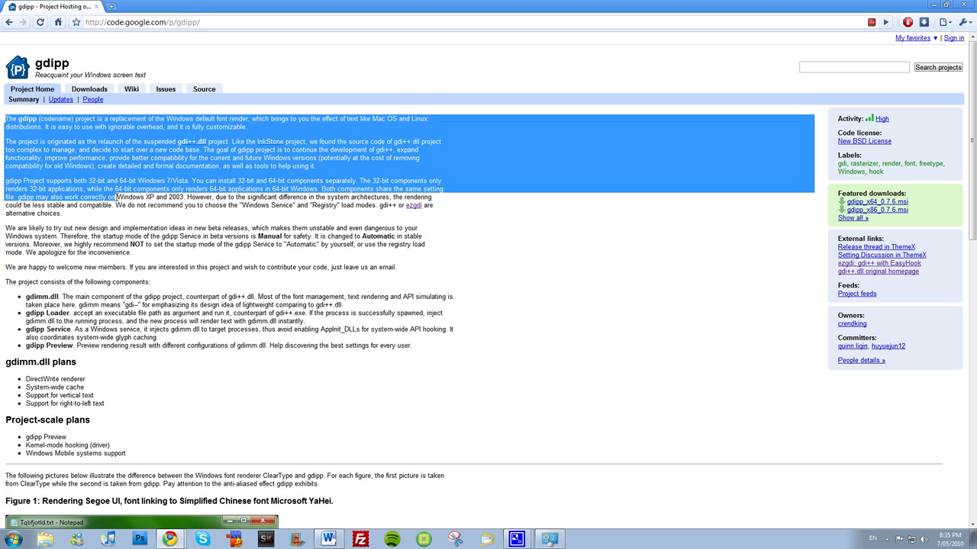
click(116, 197)
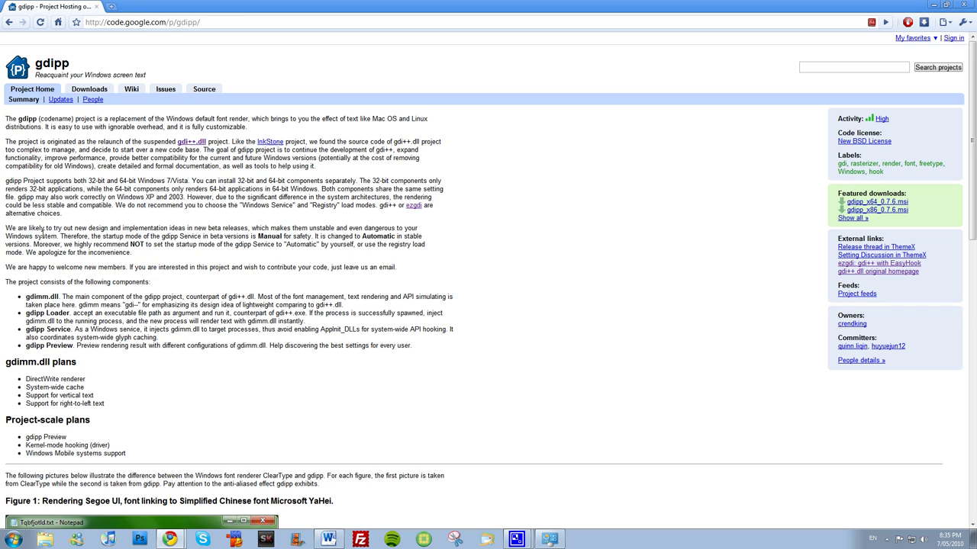
scroll(42, 229, down, 5)
scroll(47, 244, up, 5)
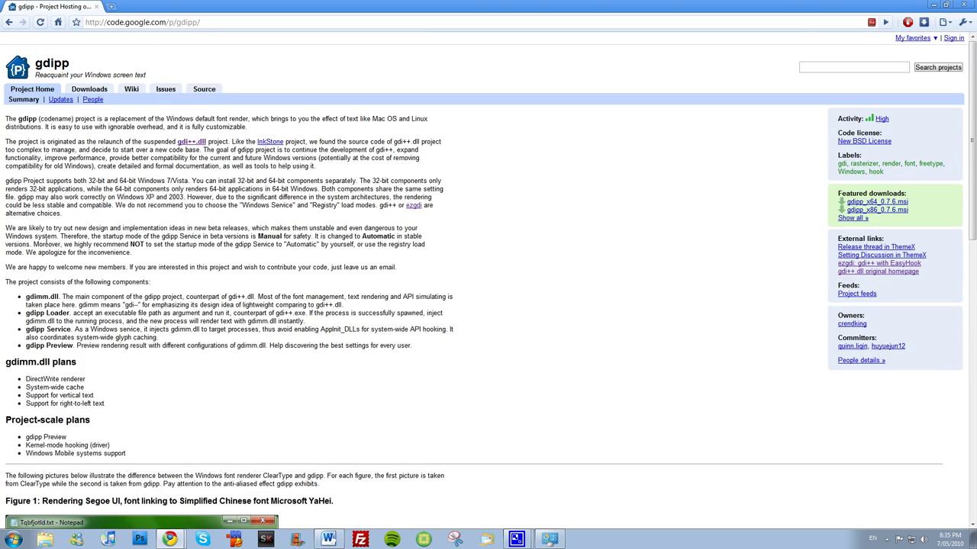
- Download gdipp_x86_0.7.6.msi, keep it despite the warning, and open it from the download shelf
click(881, 211)
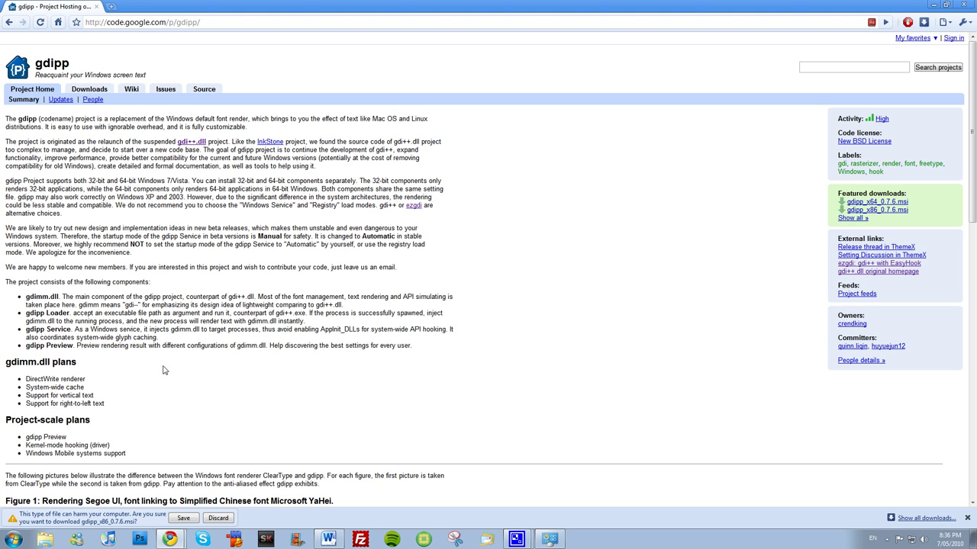
click(183, 519)
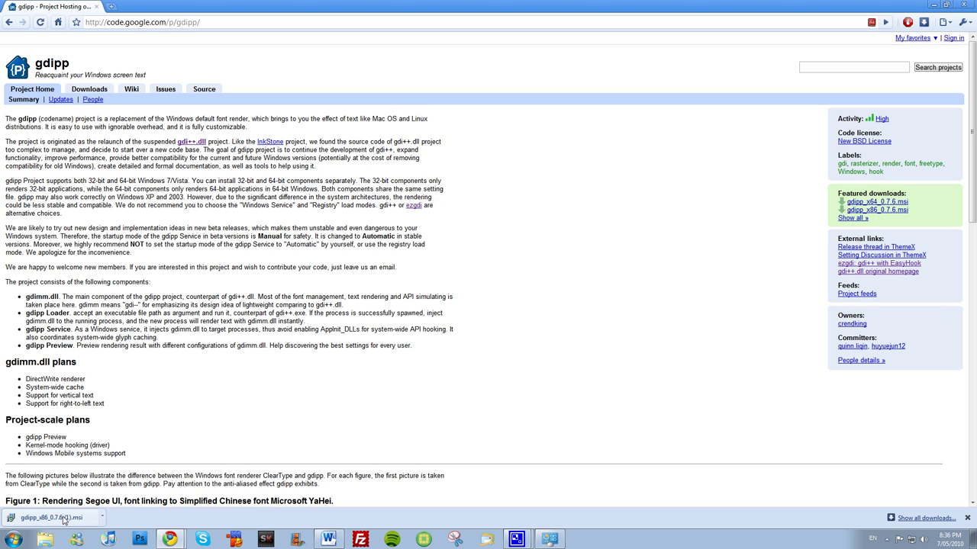
click(64, 519)
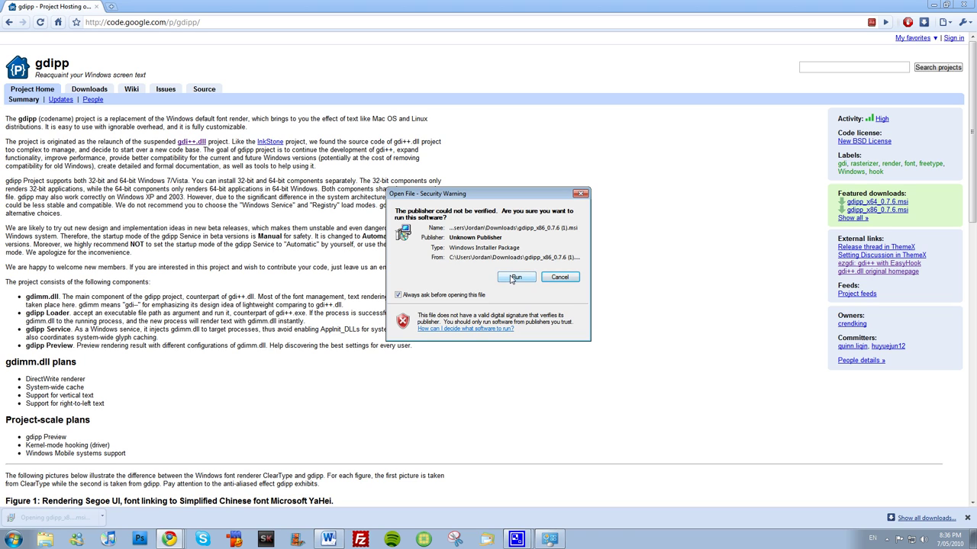
- Run the unverified installer and go past the Welcome page and default Custom Setup components
click(513, 278)
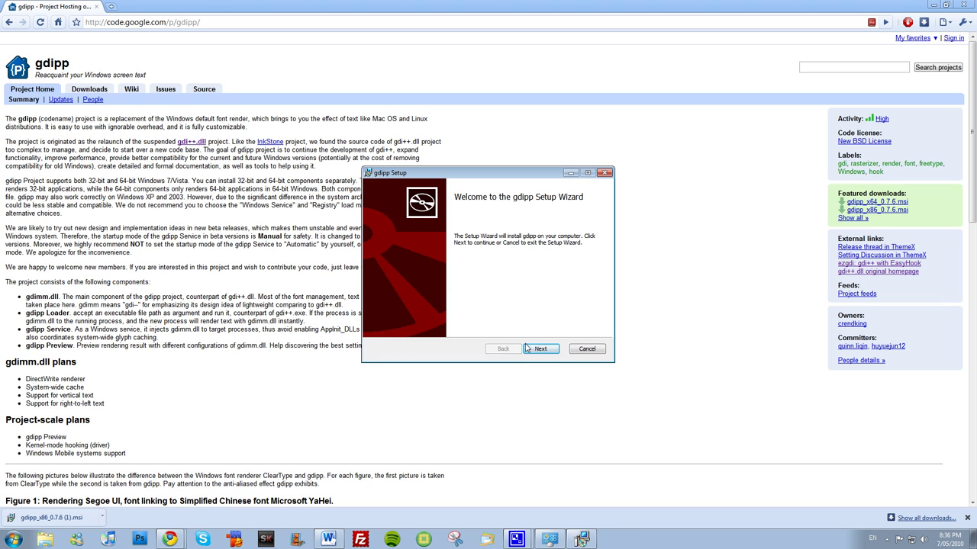
click(540, 349)
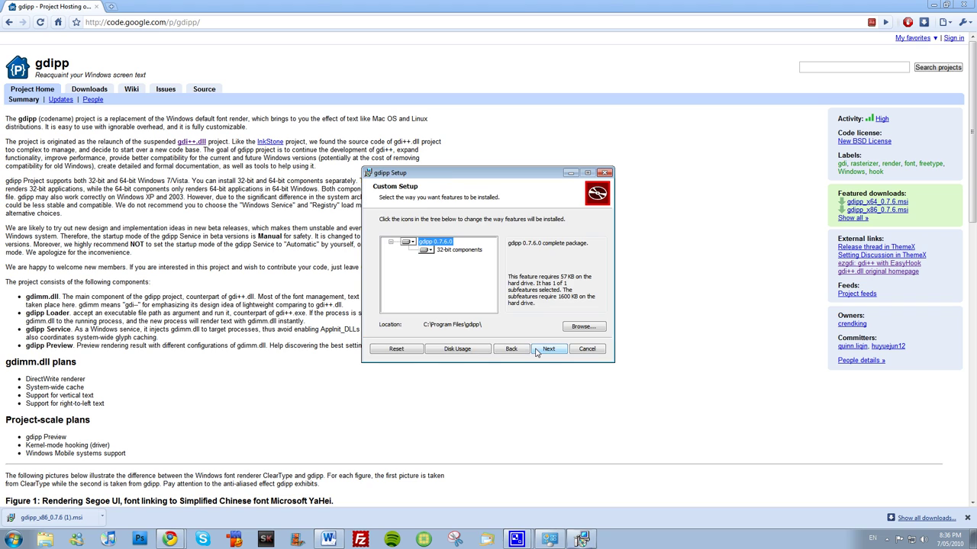
click(539, 350)
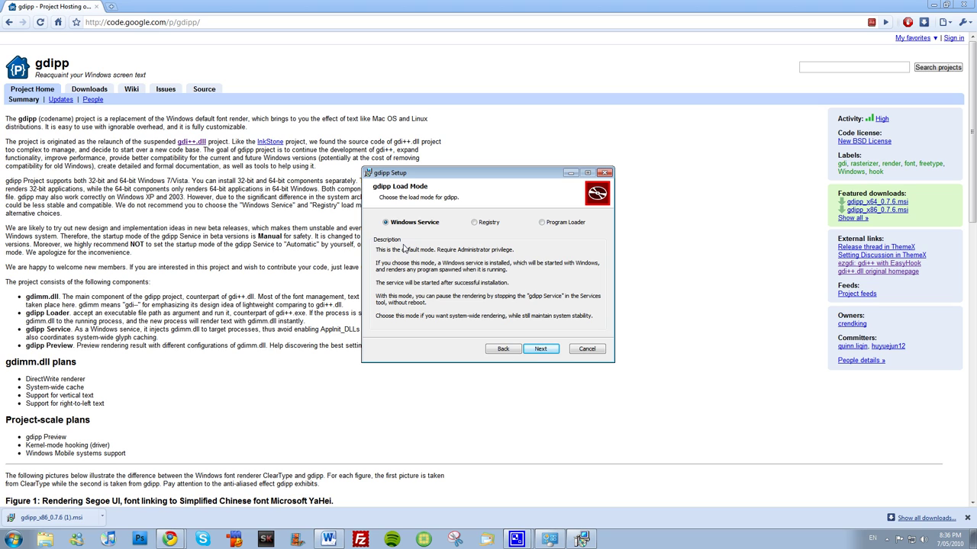
click(479, 224)
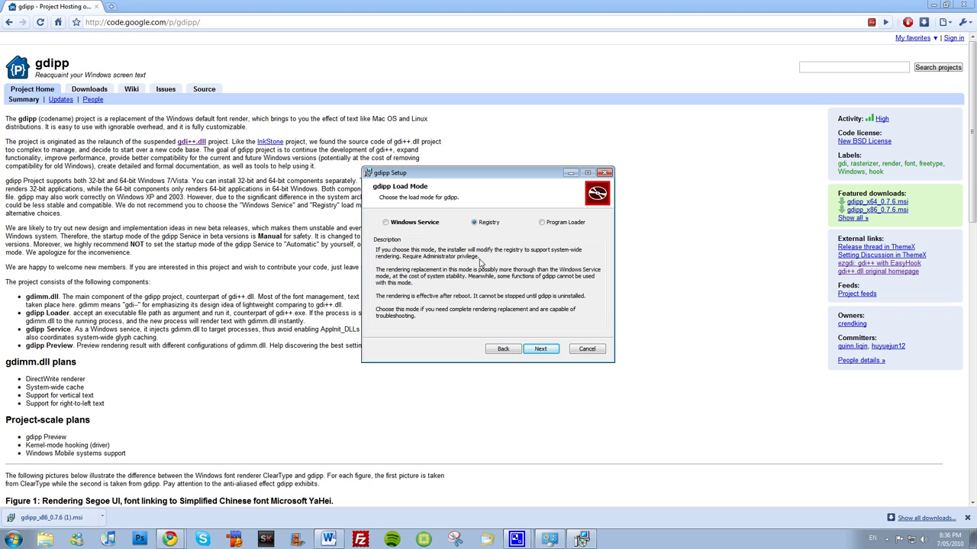
click(545, 224)
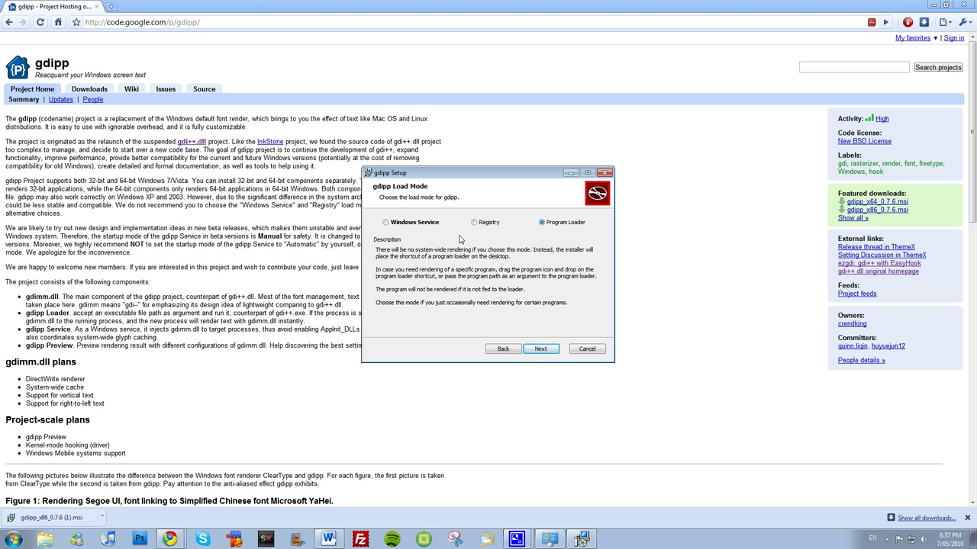
click(480, 224)
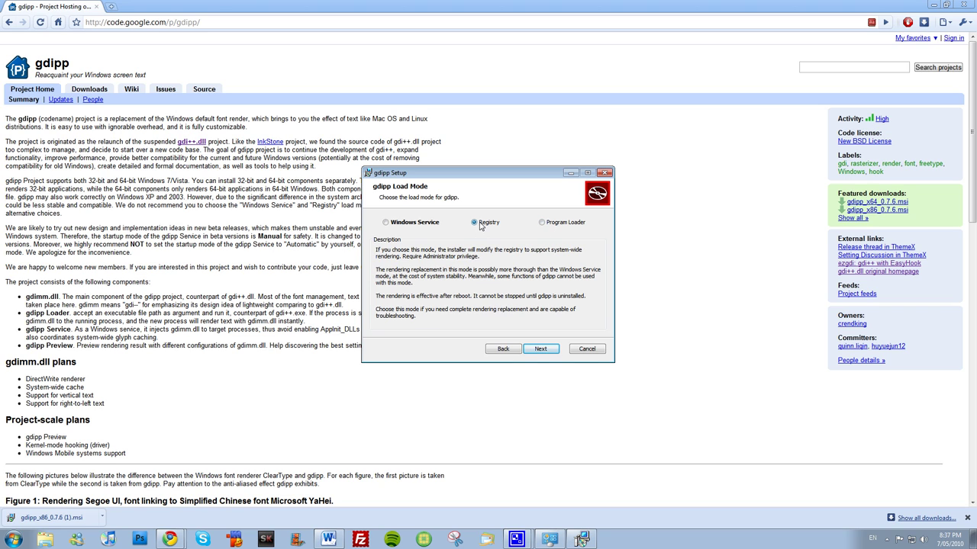
click(406, 225)
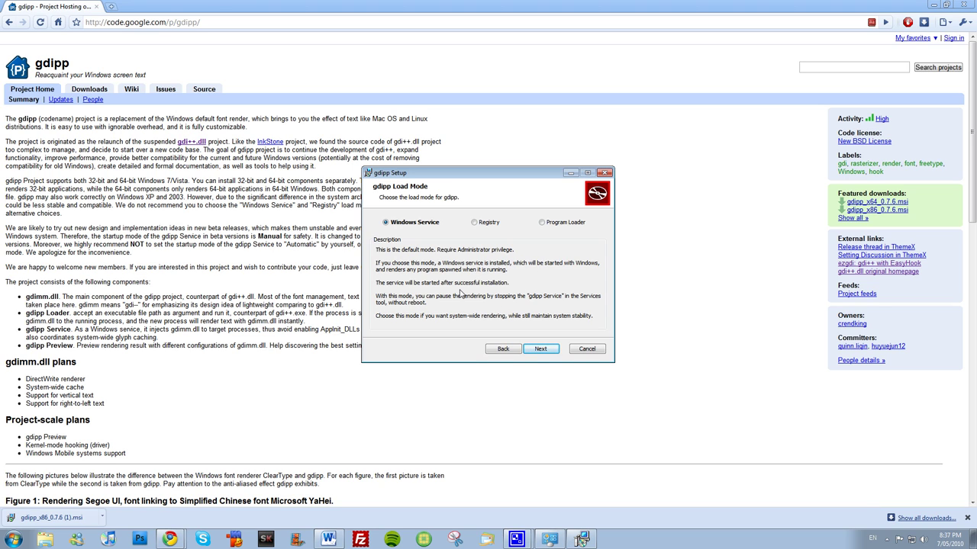
- Start the gdipp installation from the Ready to install page
click(541, 351)
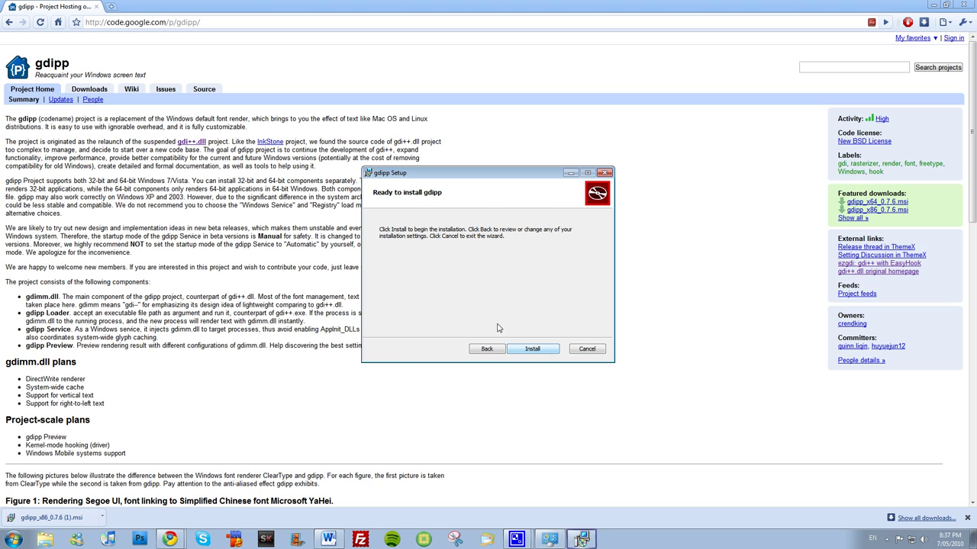
click(540, 351)
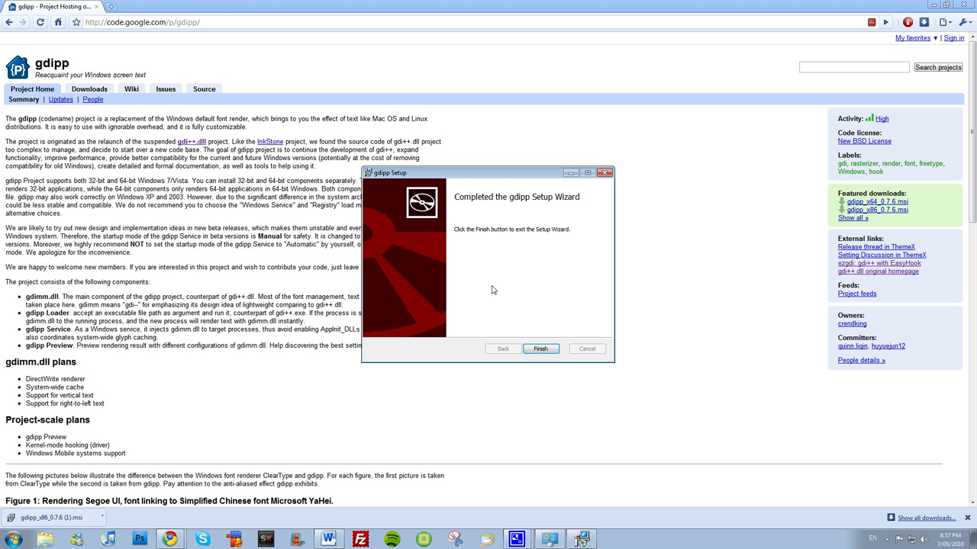
- Close the finished setup wizard, then restore, minimize and reopen the Chrome window from the taskbar
click(541, 350)
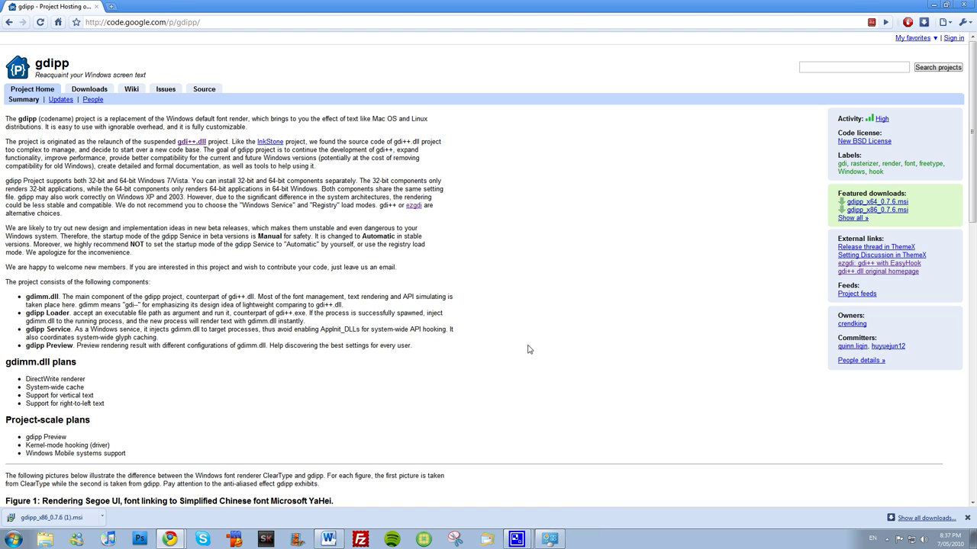
double_click(224, 9)
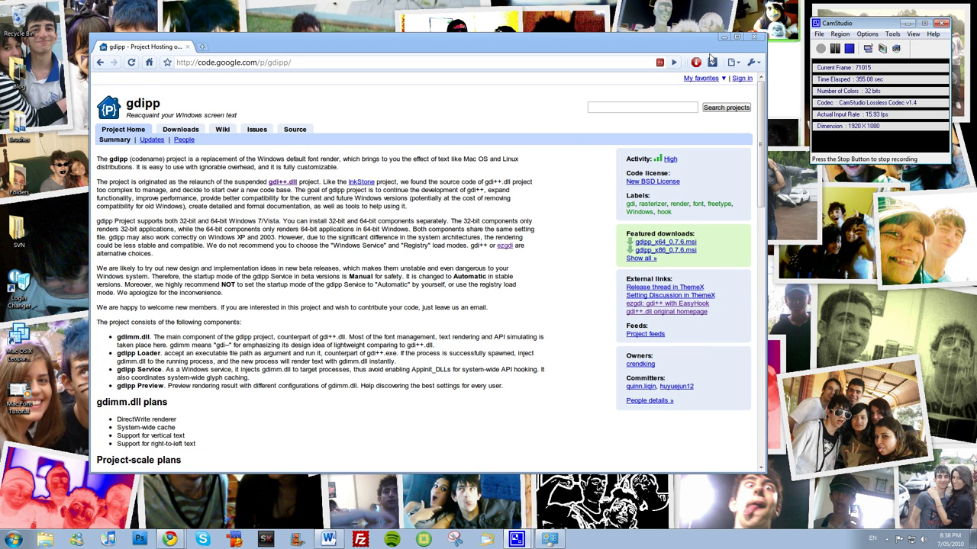
click(723, 36)
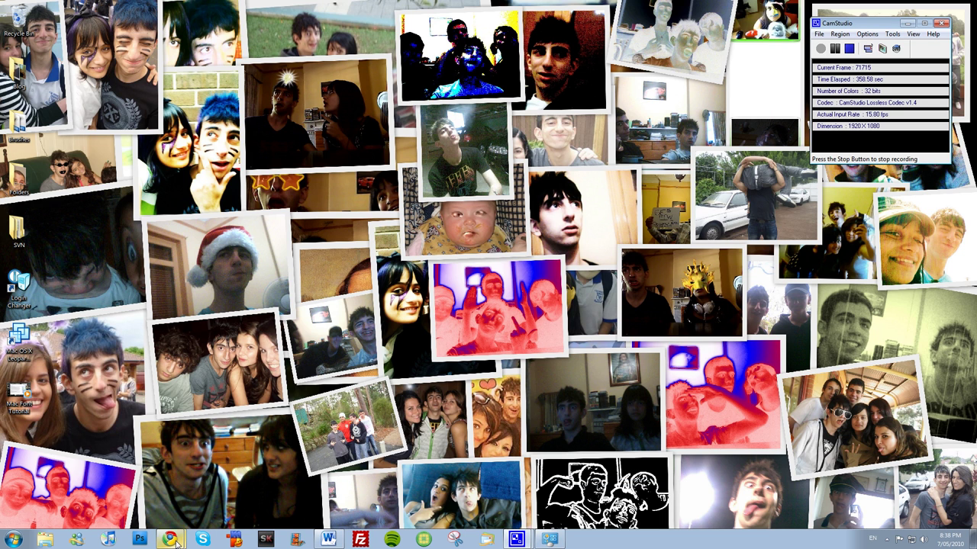
mouse_move(171, 540)
click(168, 509)
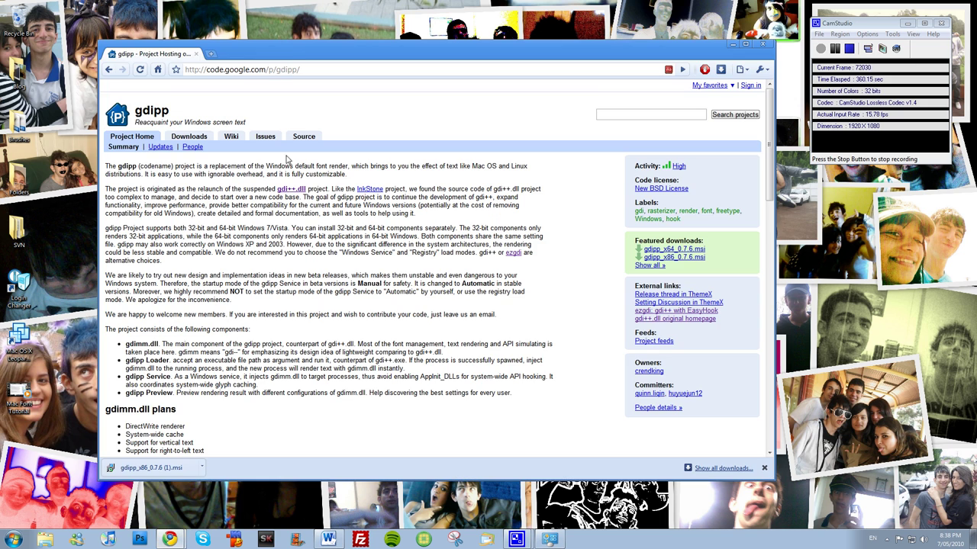
- Maximize and re-restore the Chrome window to a smaller size, then open and close the Start menu
double_click(287, 45)
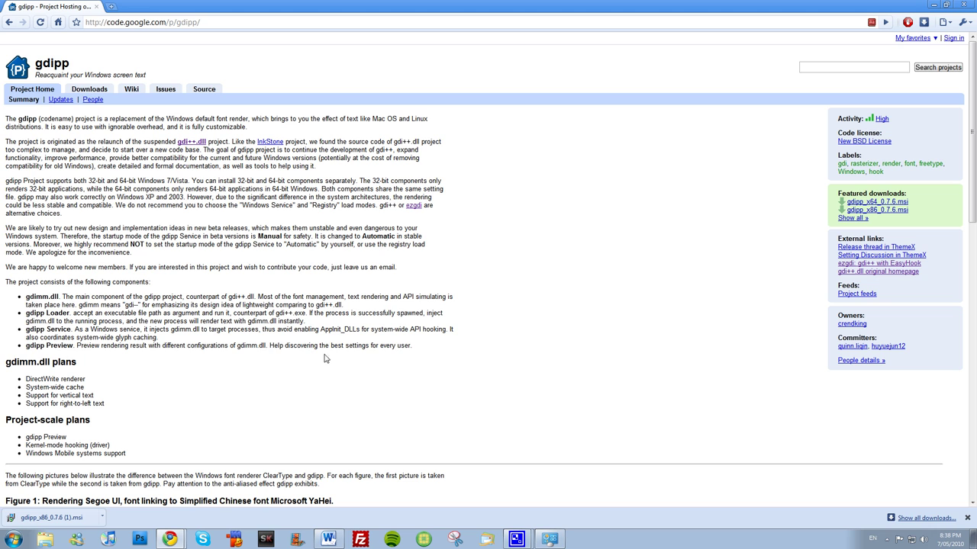
double_click(175, 6)
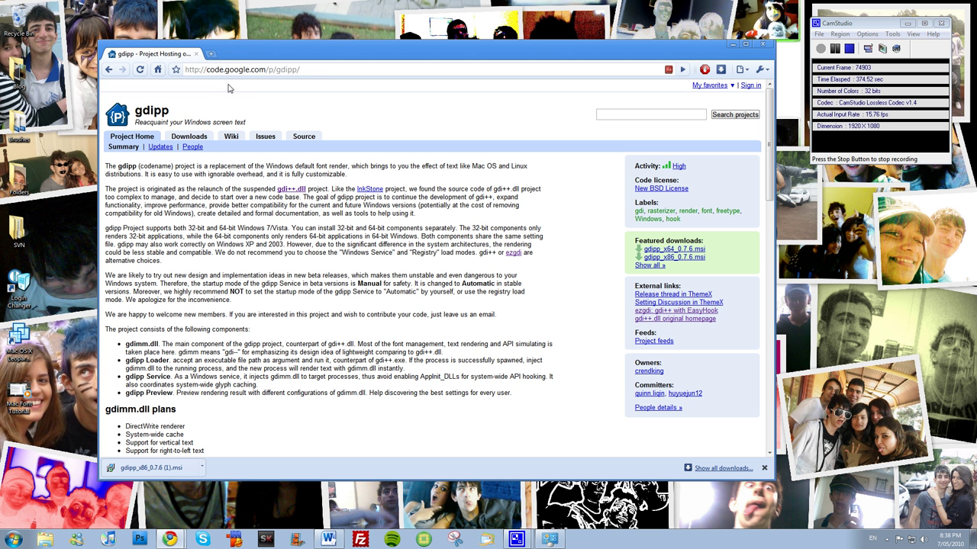
click(13, 539)
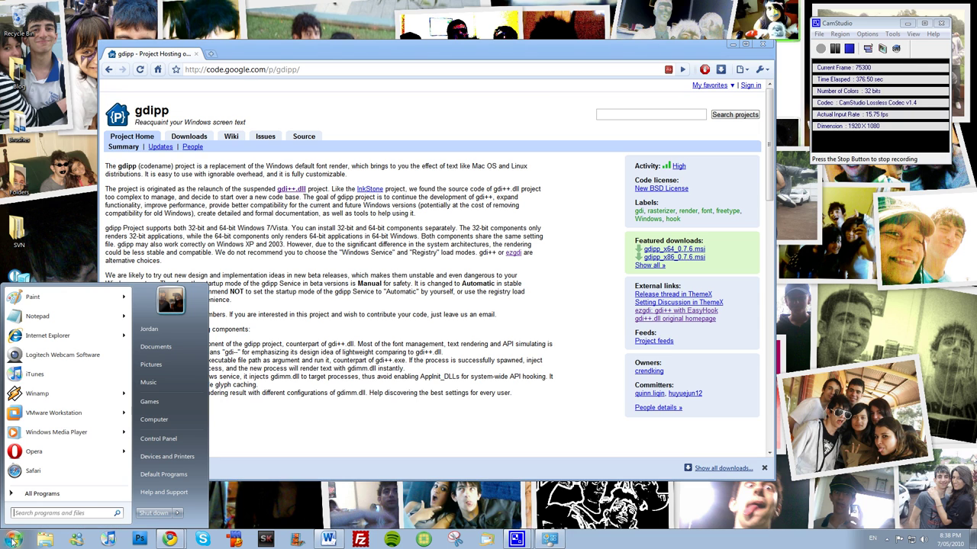
click(333, 235)
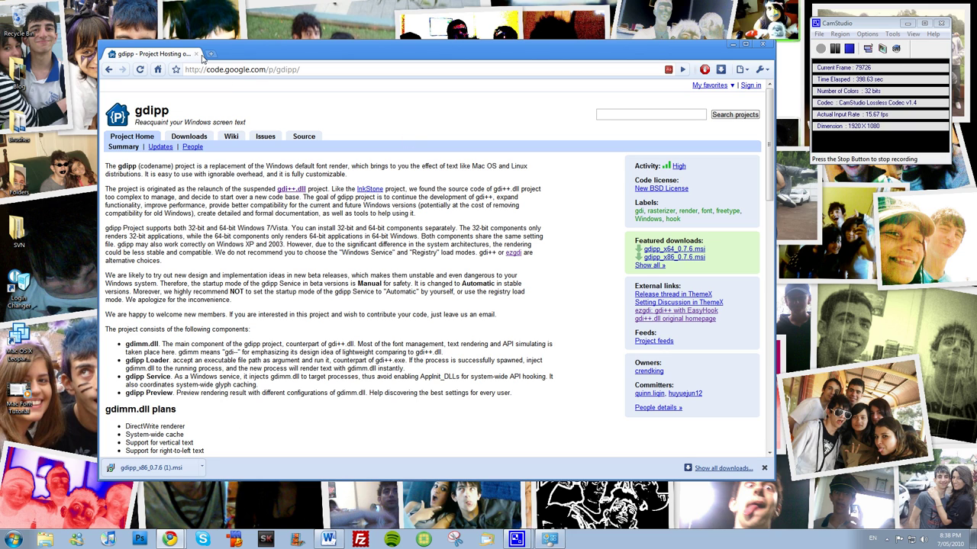
- Load google.com from the address bar
click(315, 74)
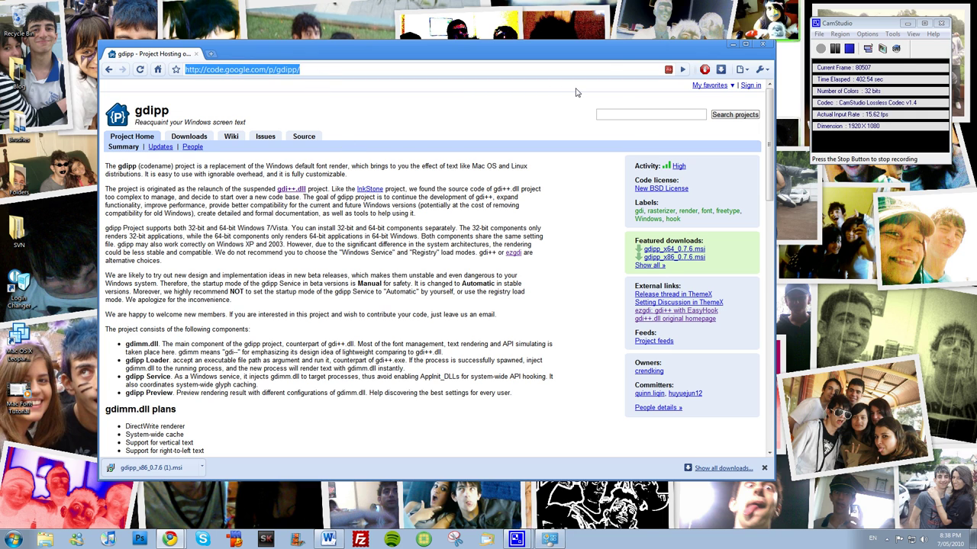
text(google.com/)
key(Return)
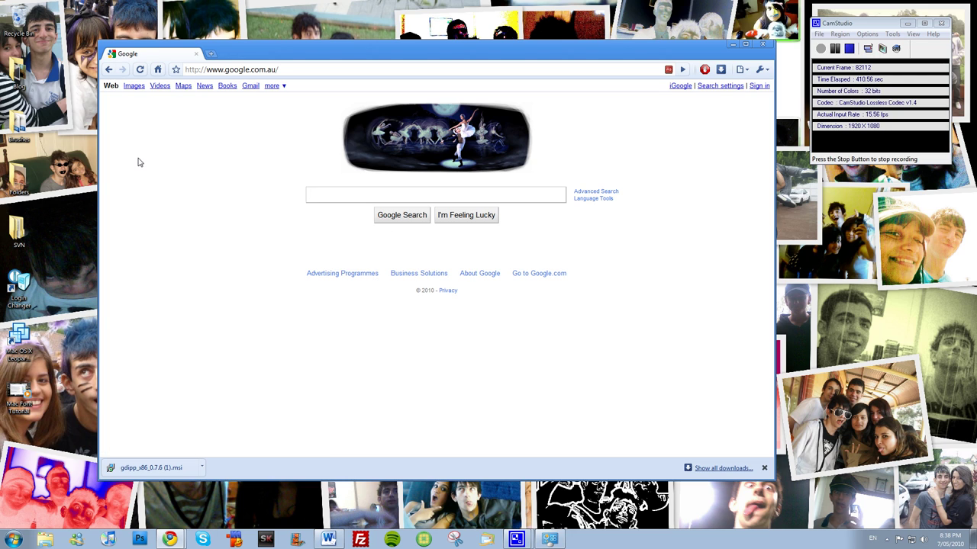
- Check the taskbar calendar, then focus the Google search box and reselect the page address
click(944, 540)
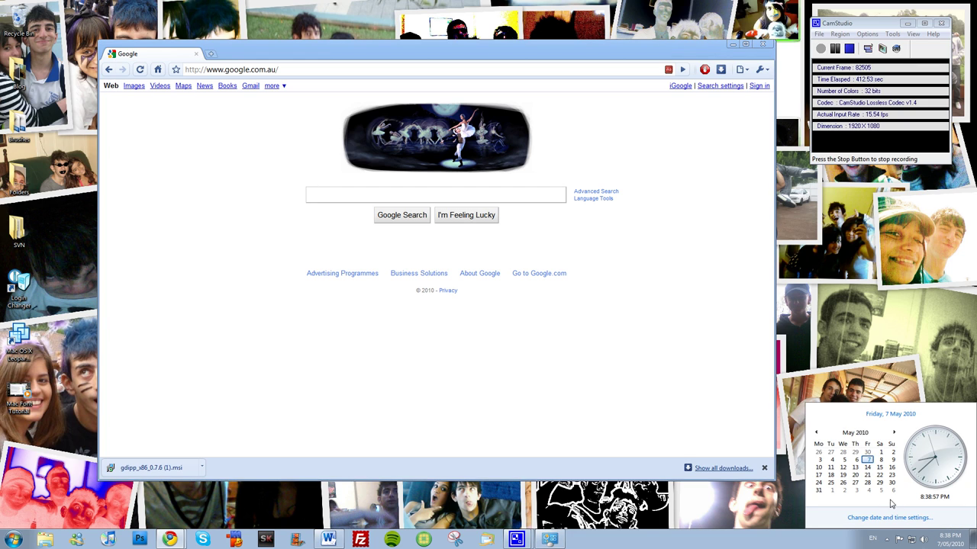
click(870, 355)
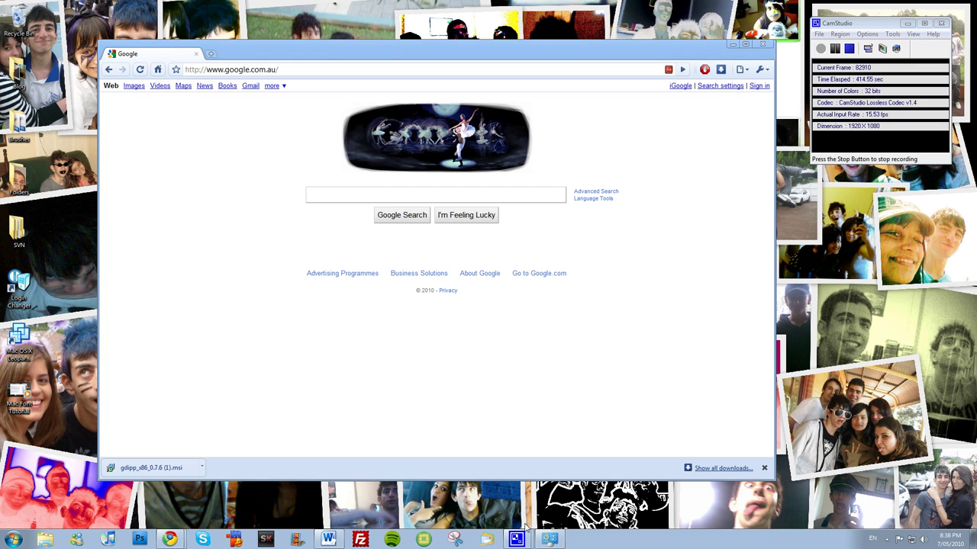
mouse_move(527, 540)
mouse_move(171, 540)
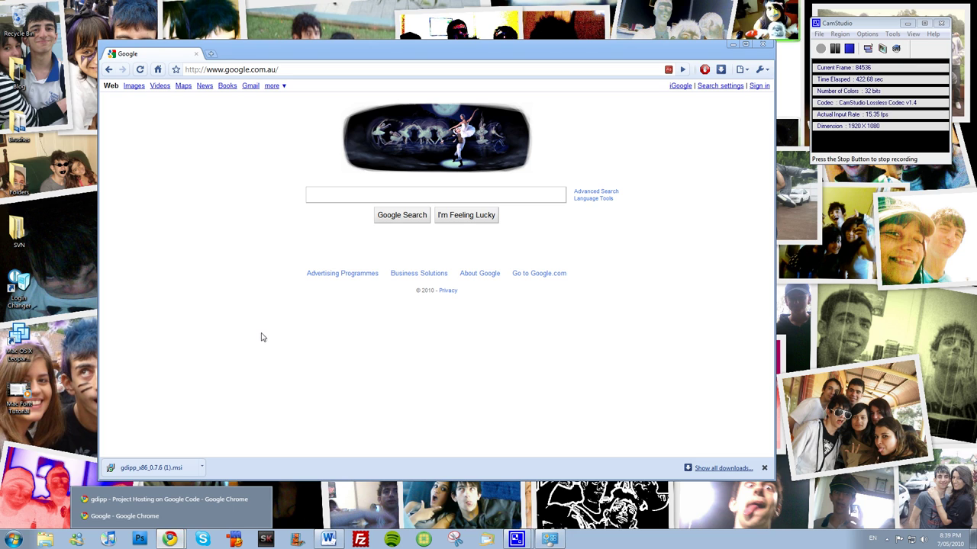
click(344, 195)
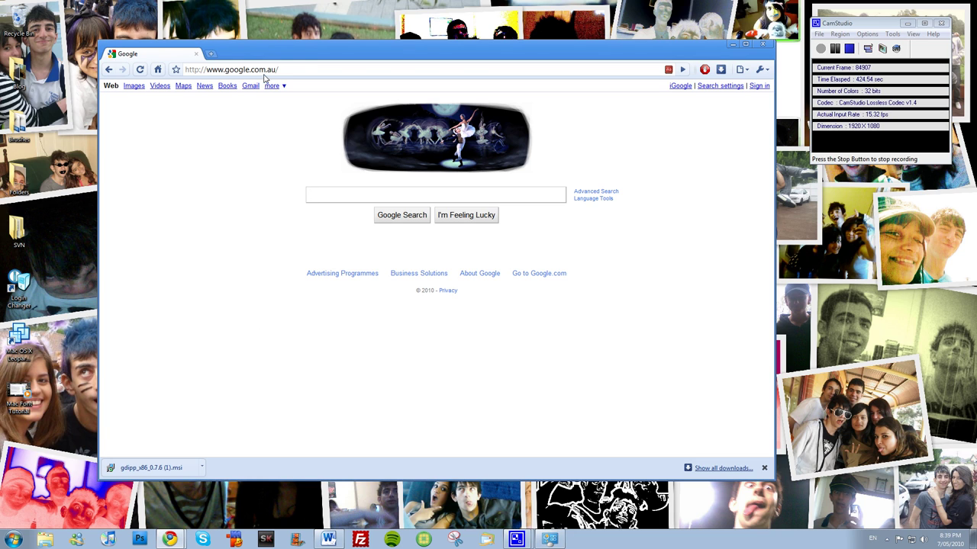
click(302, 69)
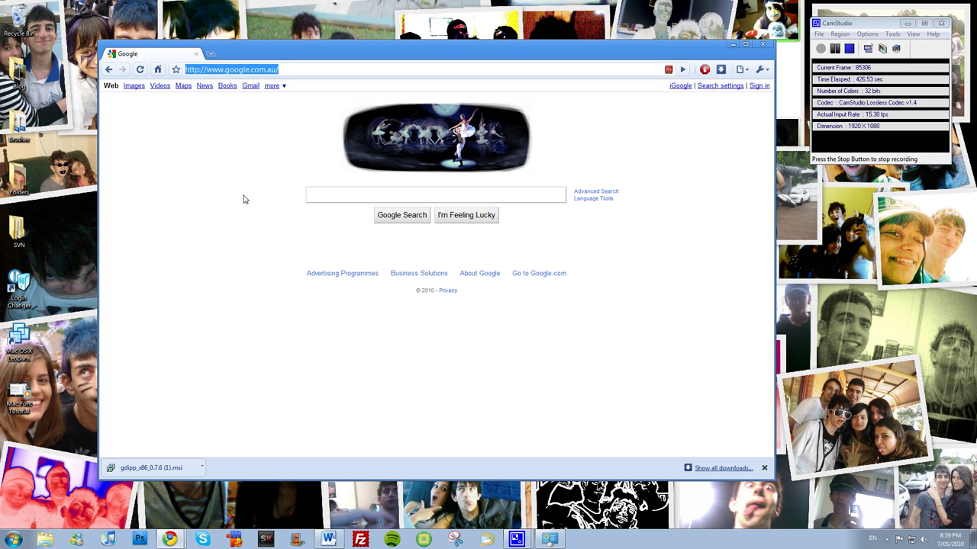
- Load youtube, zoom the page in one step with Ctrl+Plus, then back to normal size
text(youtube.com/)
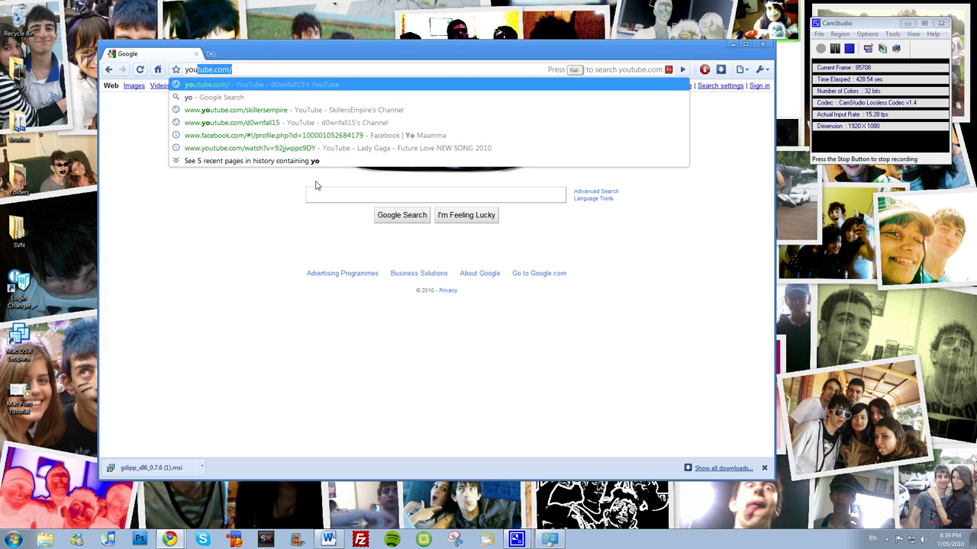
key(Return)
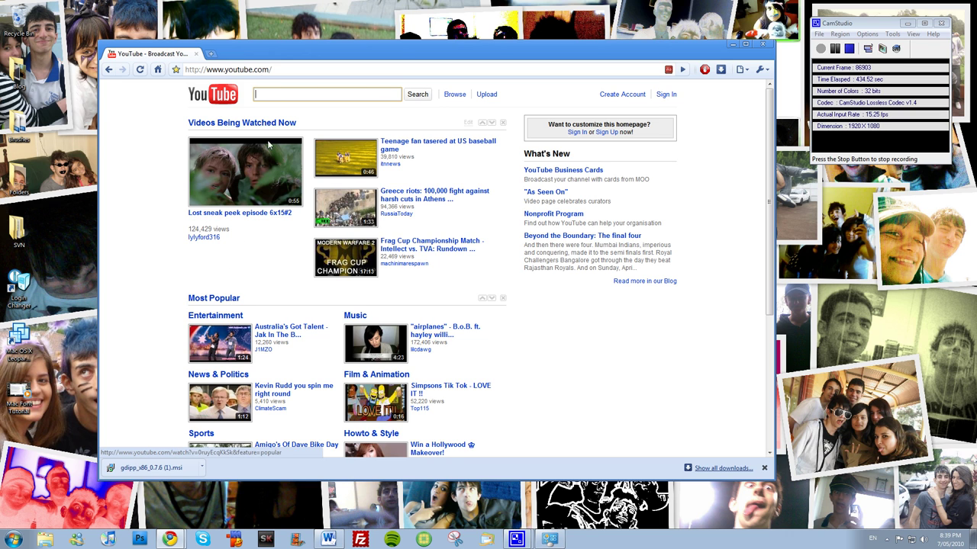
key(ctrl+plus)
key(ctrl+plus)
key(ctrl+plus)
key(ctrl+plus)
key(ctrl+plus)
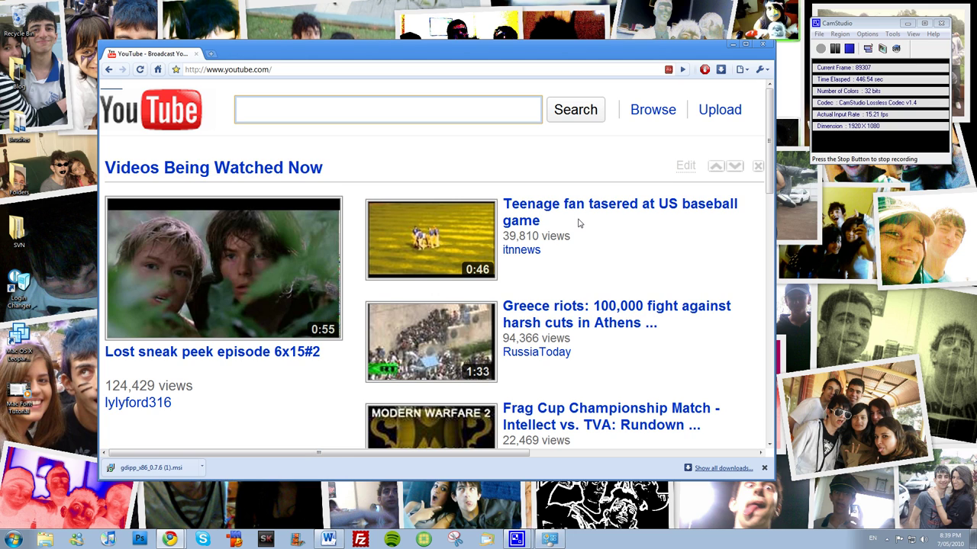
key(ctrl+minus)
key(ctrl+minus)
key(ctrl+minus)
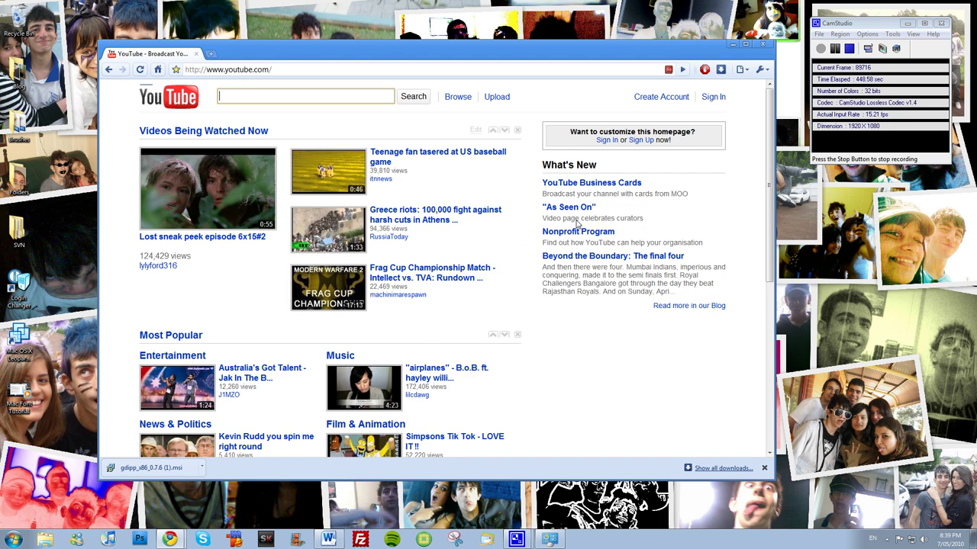
key(ctrl+minus)
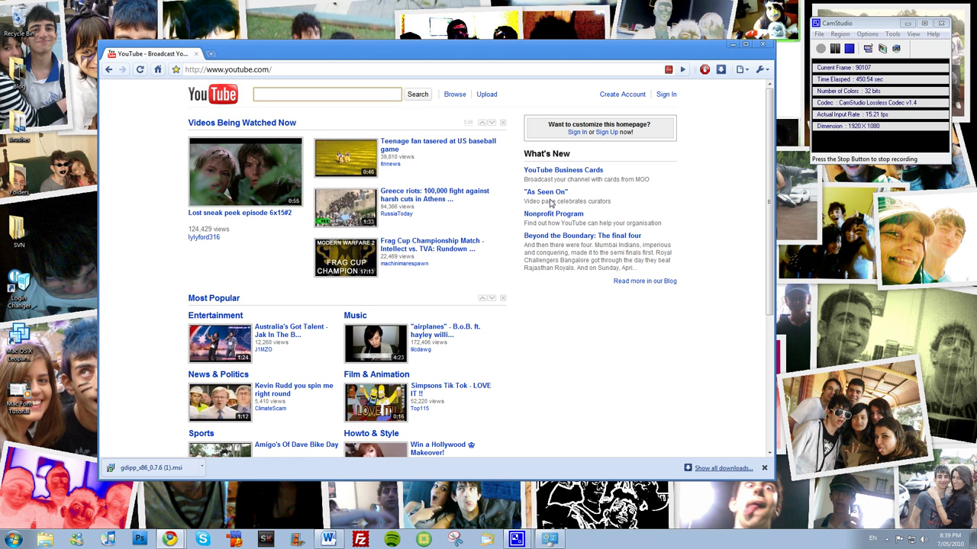